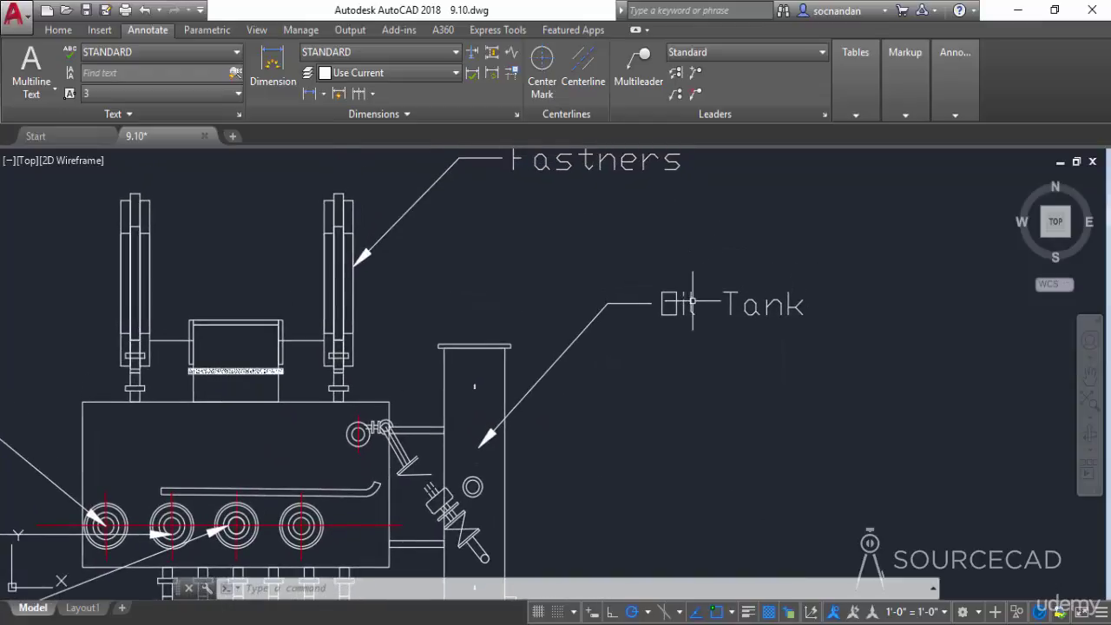
# Stretch the landing end of the Oil Tank multileader horizontally to the right, moving its text farther from the tank
pyautogui.click(685, 304)
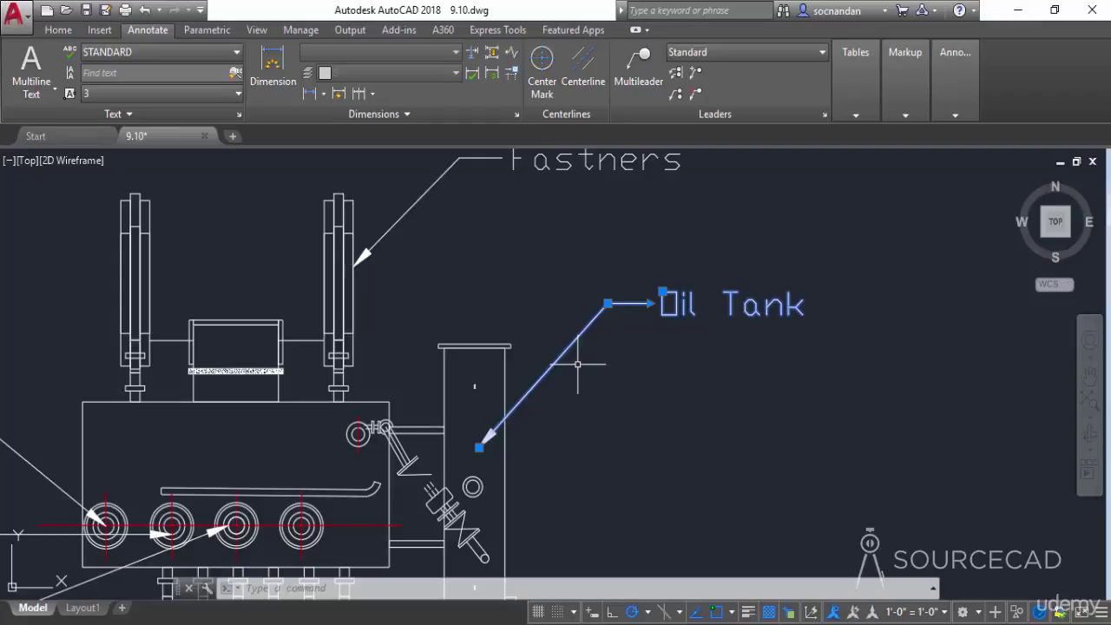
pyautogui.scroll(2, 638, 316)
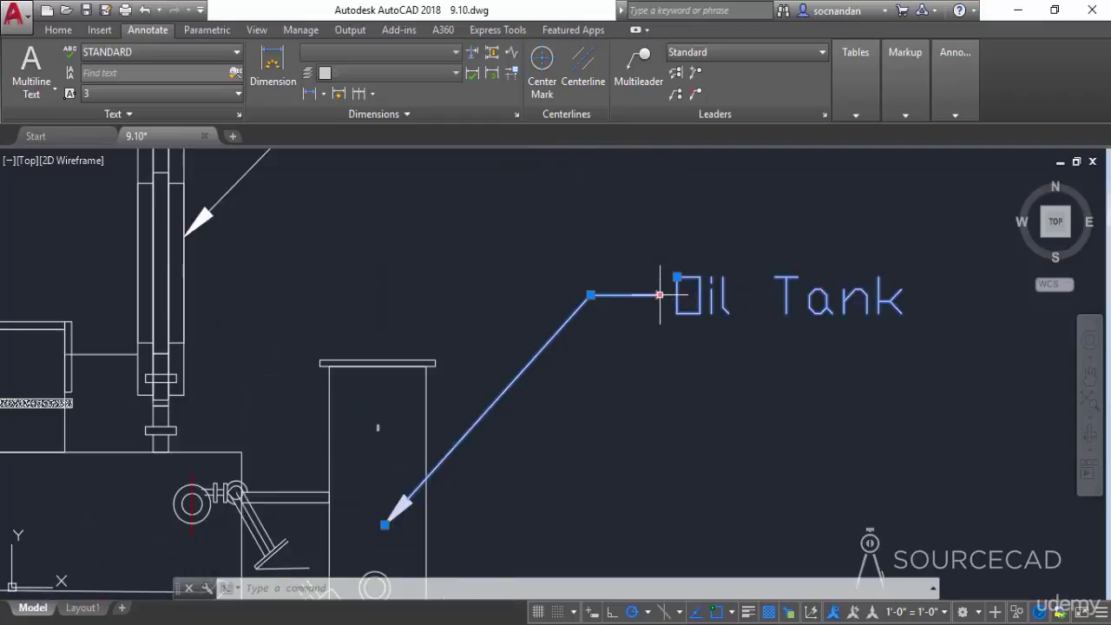
pyautogui.click(659, 295)
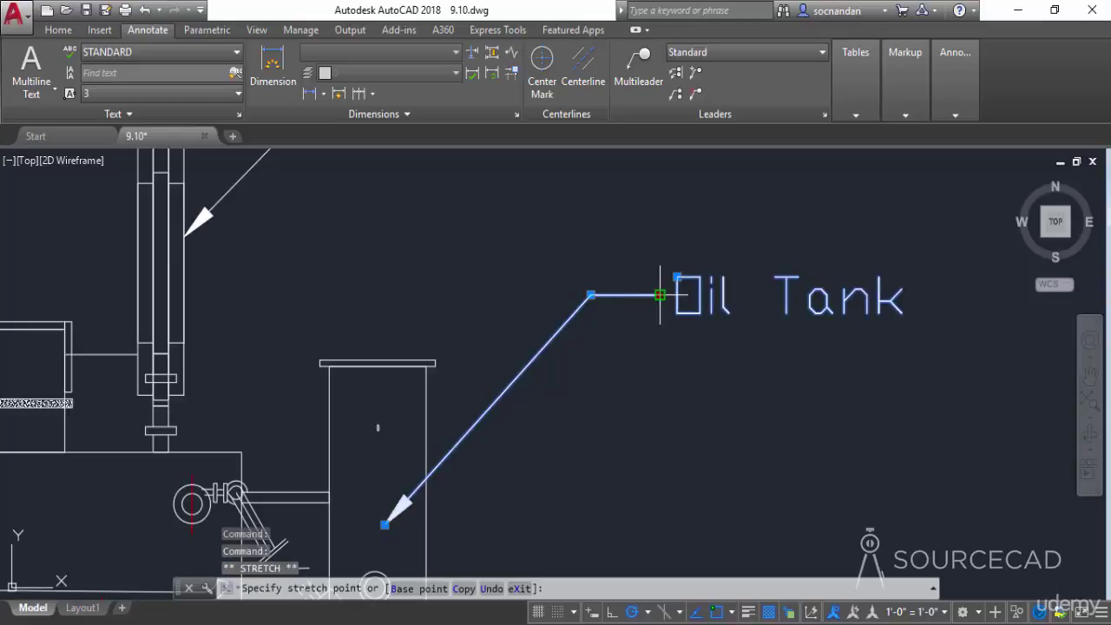
pyautogui.click(758, 295)
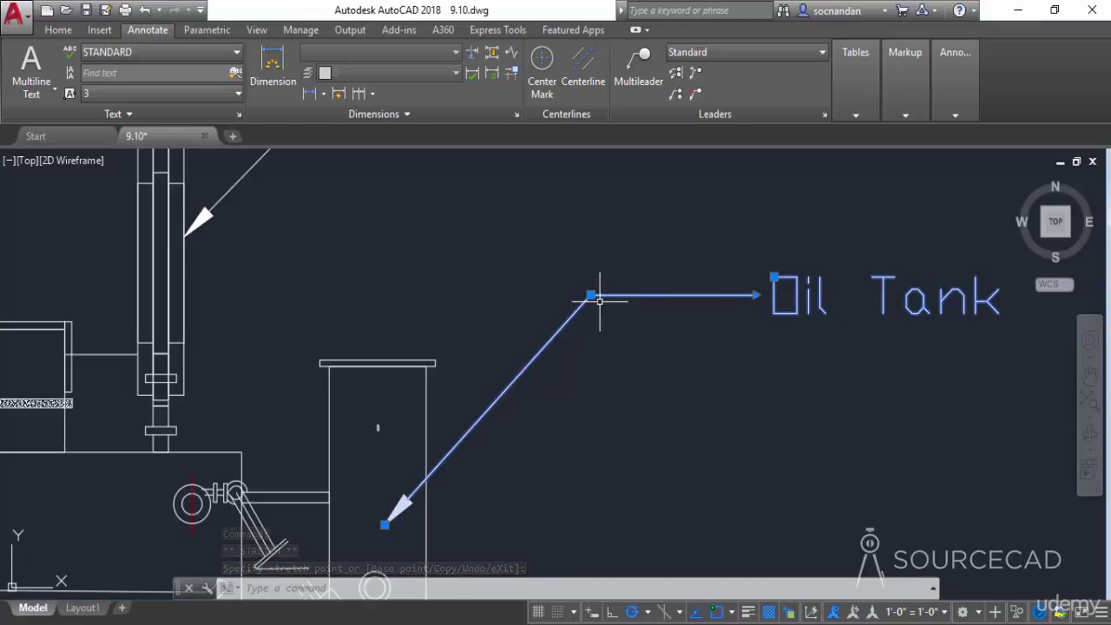
# Lengthen the Oil Tank multileader's landing by moving its elbow horizontally to the left with Lengthen Landing
pyautogui.moveTo(590, 295)
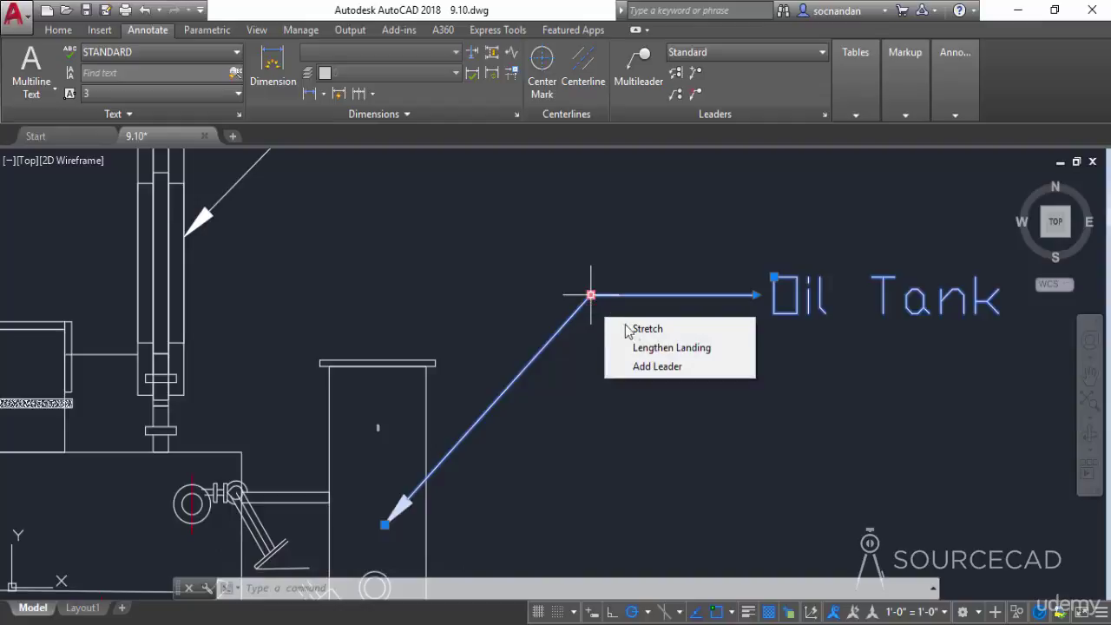
pyautogui.click(655, 352)
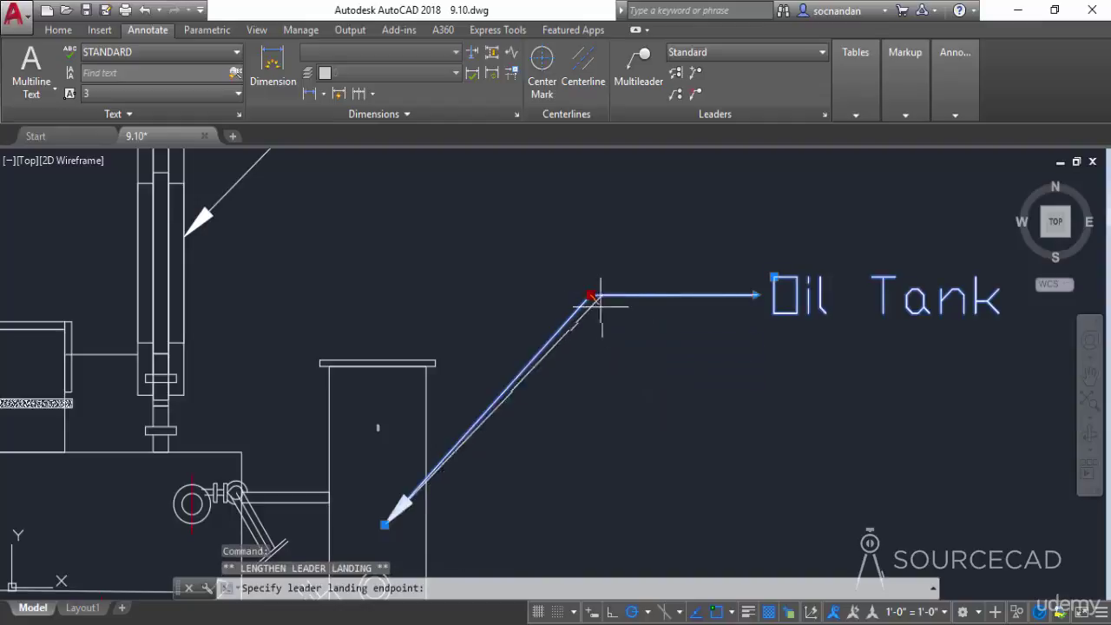
pyautogui.click(515, 295)
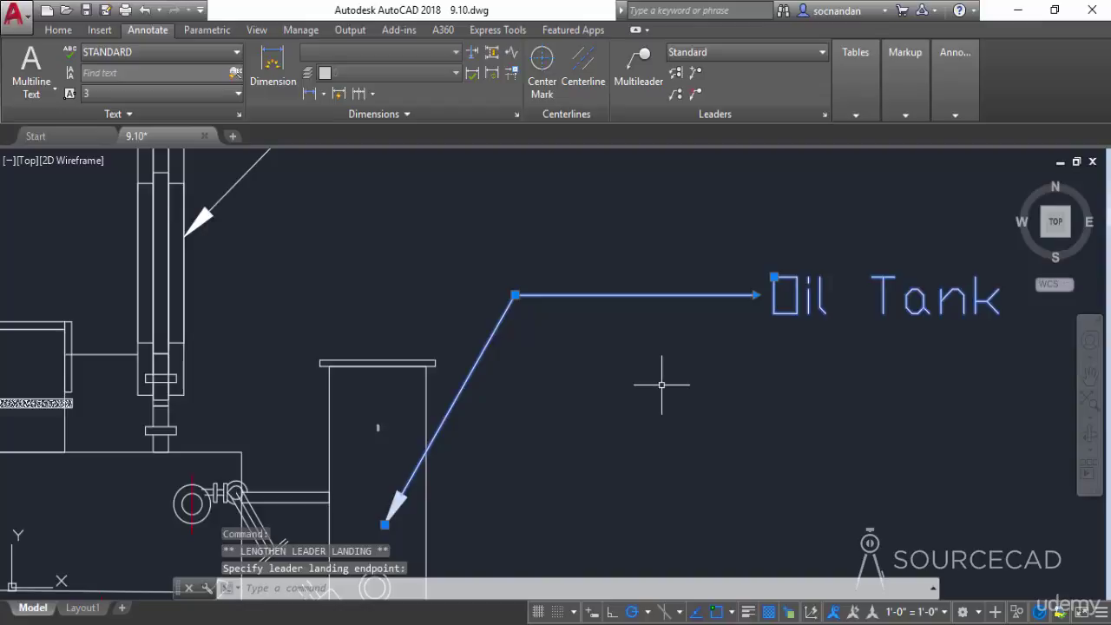
# Try adding two extra leader arrows from the Oil Tank multileader's elbow, and undo the addition
pyautogui.scroll(-3, 660, 384)
pyautogui.moveTo(657, 384)
pyautogui.mouseDown(button='middle')
pyautogui.moveTo(657, 397)
pyautogui.moveTo(620, 317)
pyautogui.mouseUp(button='middle')
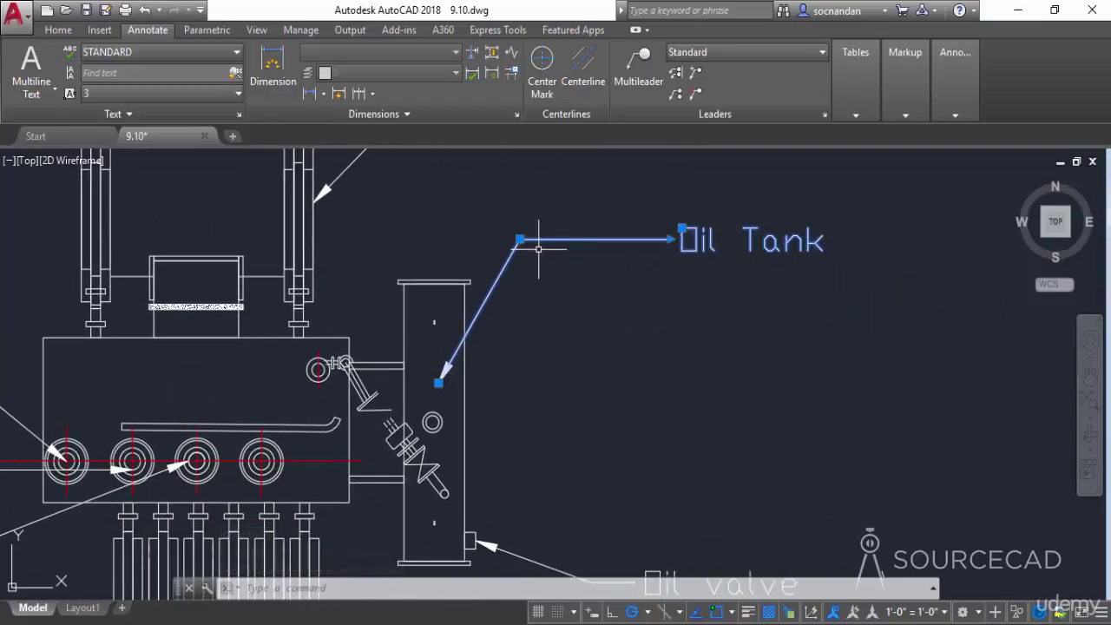
pyautogui.moveTo(520, 241)
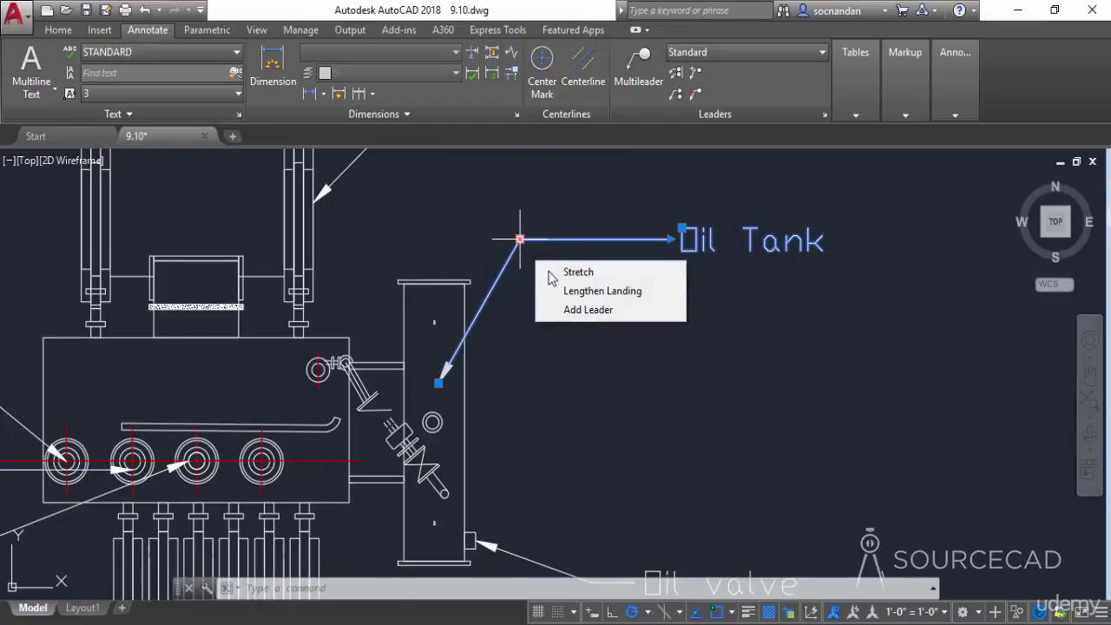
pyautogui.click(581, 309)
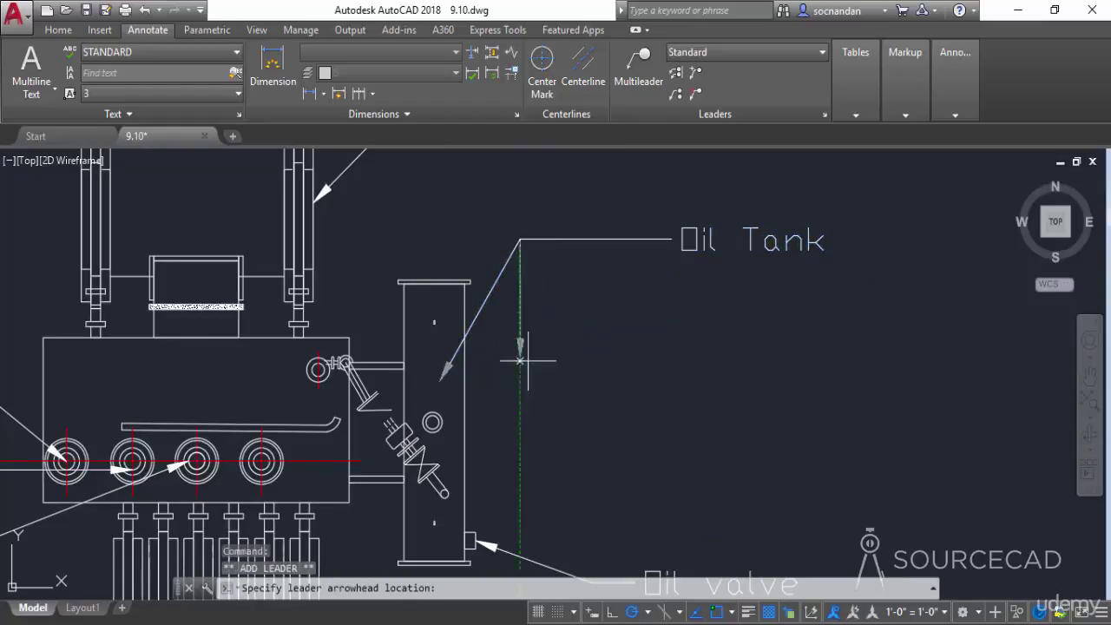
pyautogui.click(478, 421)
pyautogui.click(570, 430)
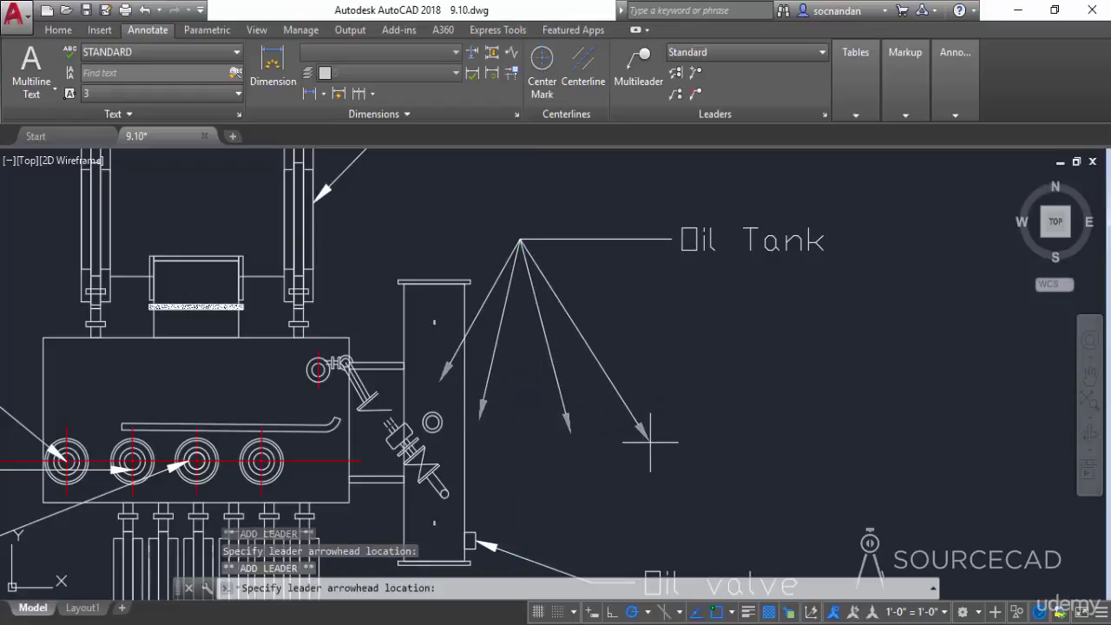
pyautogui.press('Escape')
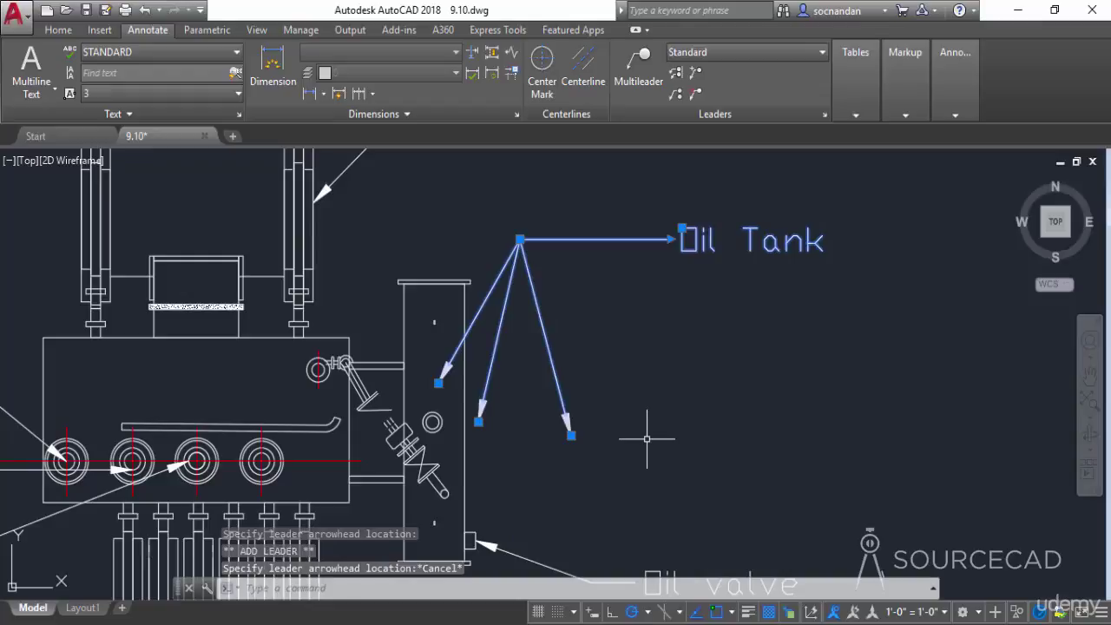
pyautogui.hotkey('ctrl', 'z')
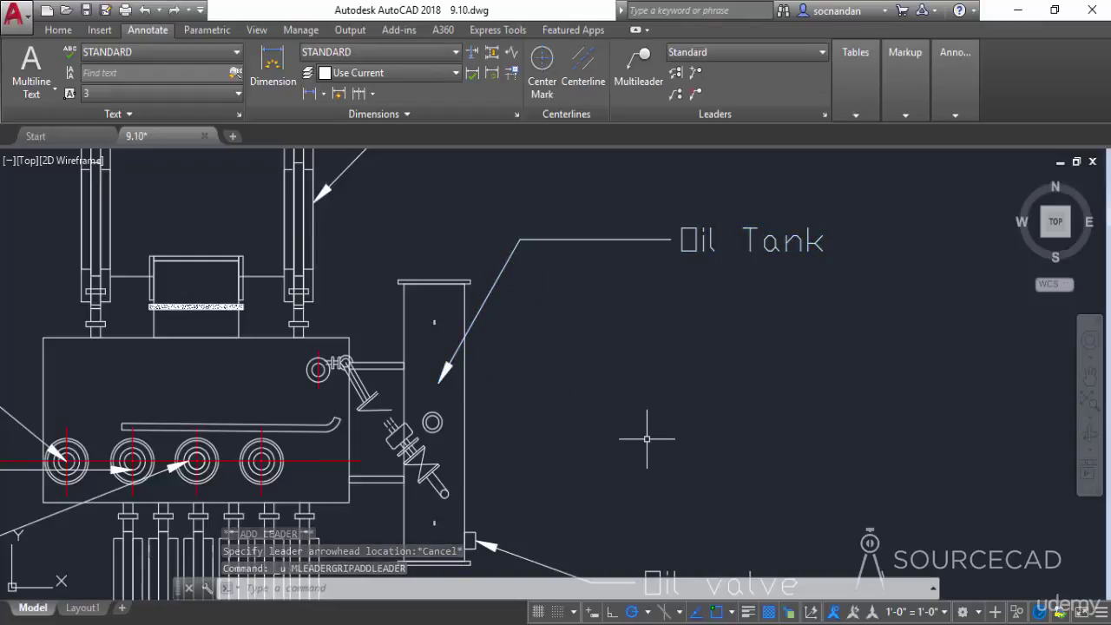
# Try adding a vertex at the Oil Tank leader's arrowhead that extends it down and right past the tank, and undo the leader edits
pyautogui.click(455, 354)
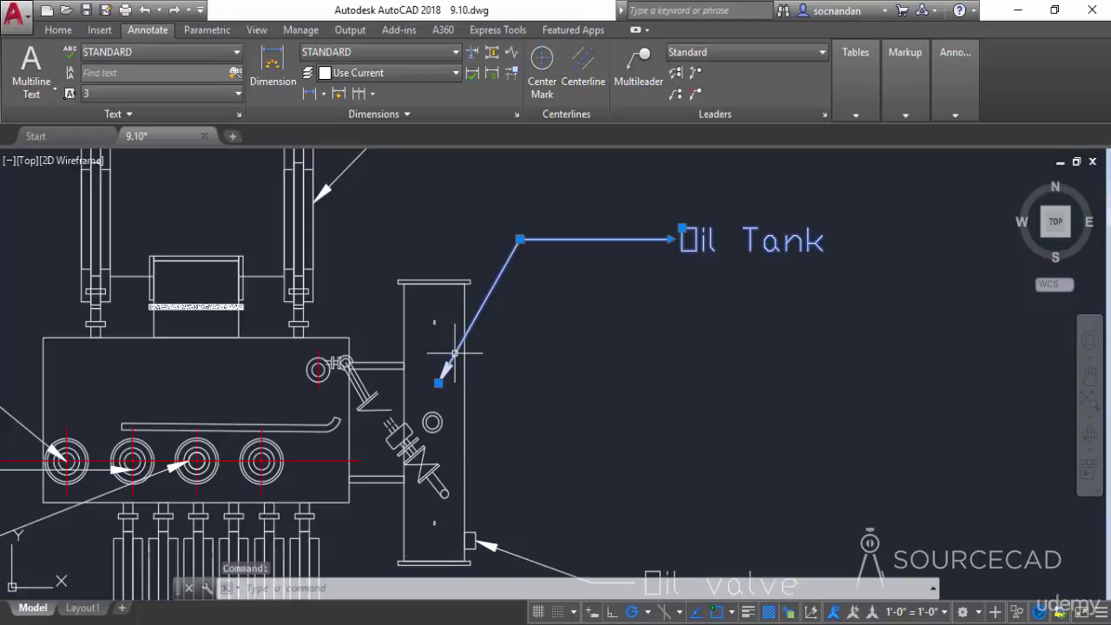
pyautogui.moveTo(438, 382)
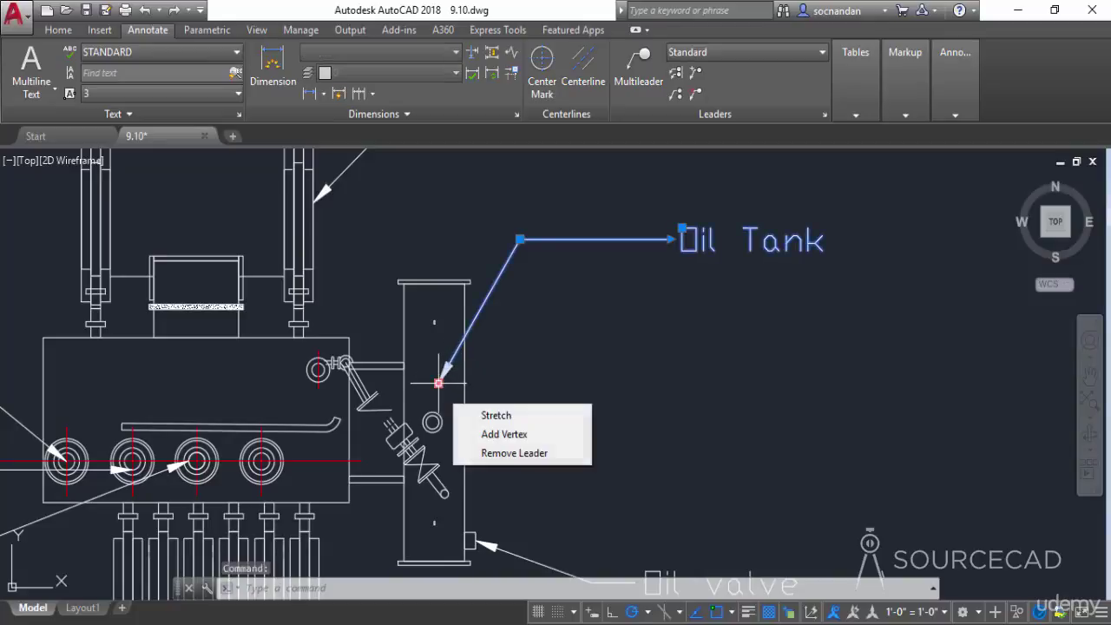
pyautogui.click(503, 434)
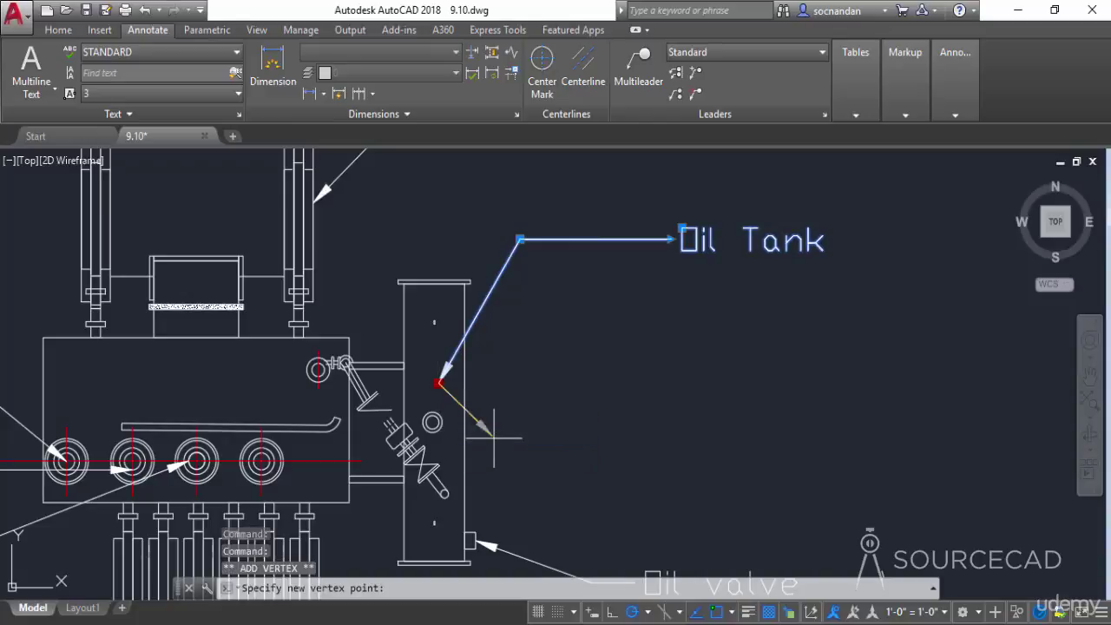
pyautogui.click(521, 489)
pyautogui.press('Escape')
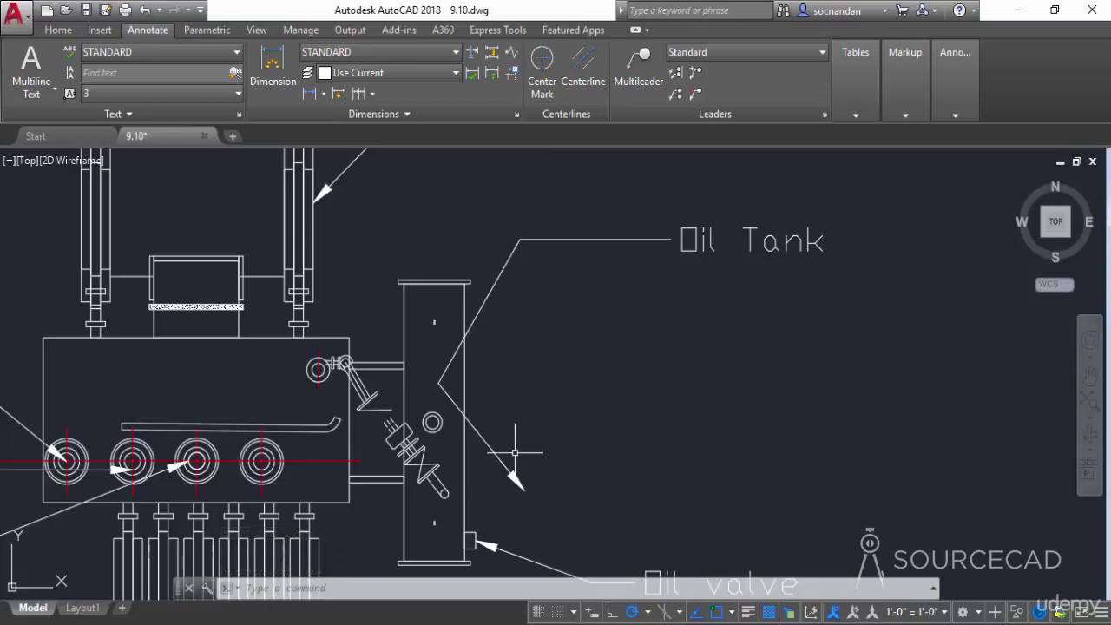
pyautogui.hotkey('ctrl', 'z')
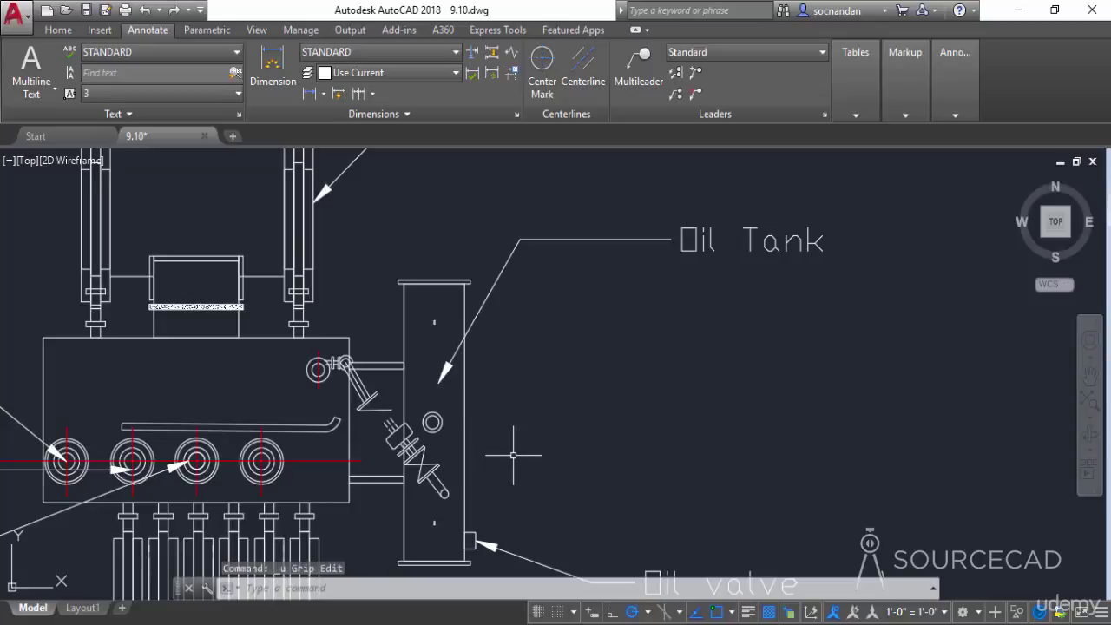
# Add a second leader to the Fastners multileader, with its arrowhead on the left fastener
pyautogui.scroll(-3, 512, 454)
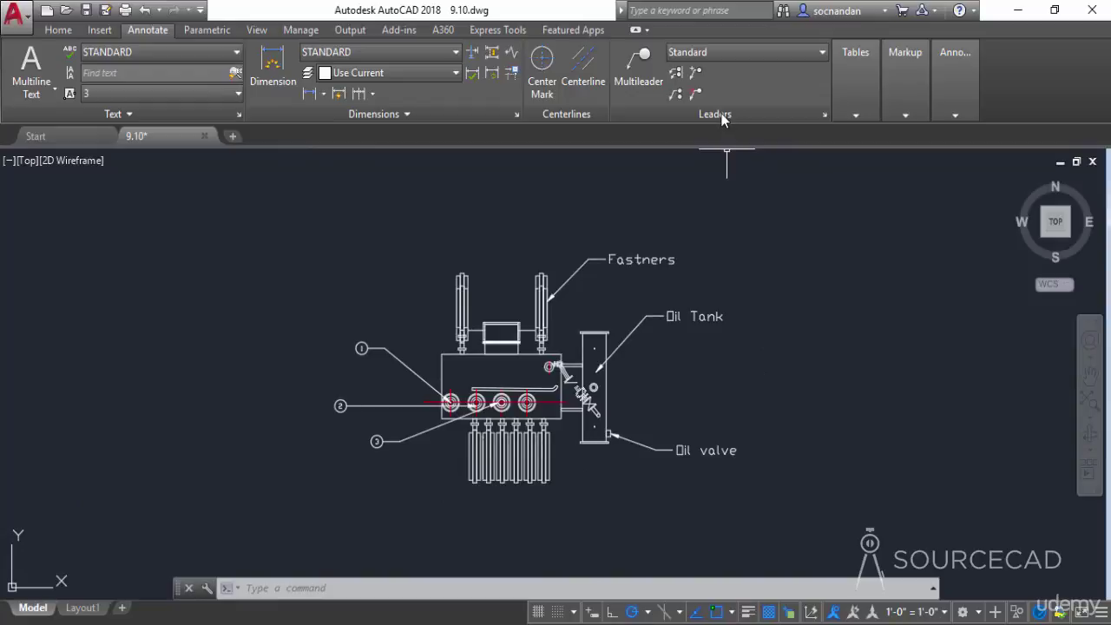
pyautogui.click(696, 76)
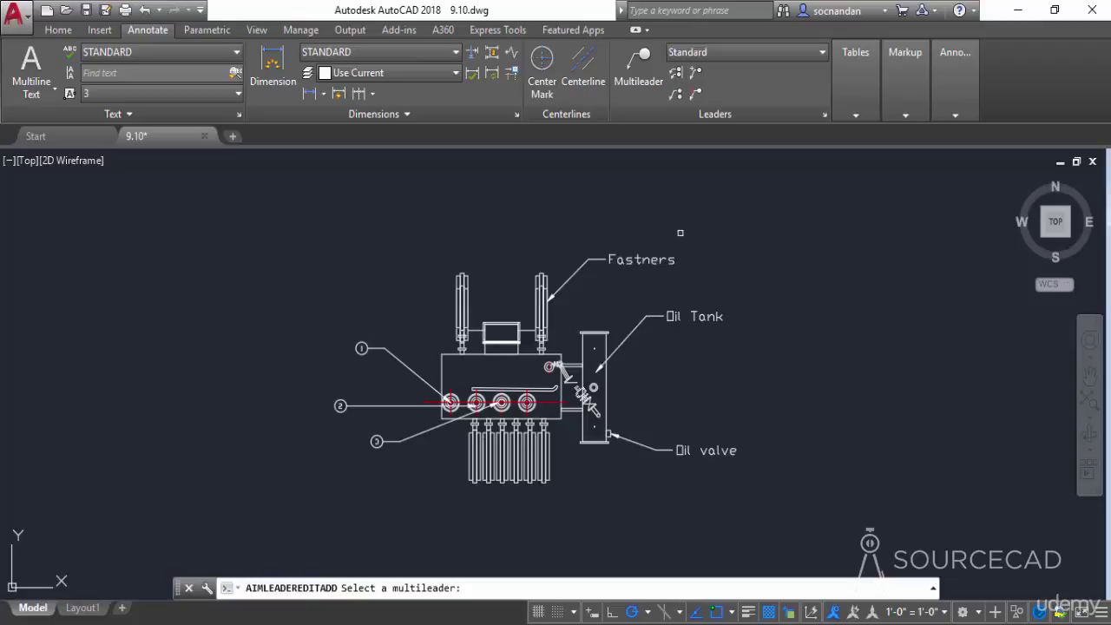
pyautogui.click(642, 258)
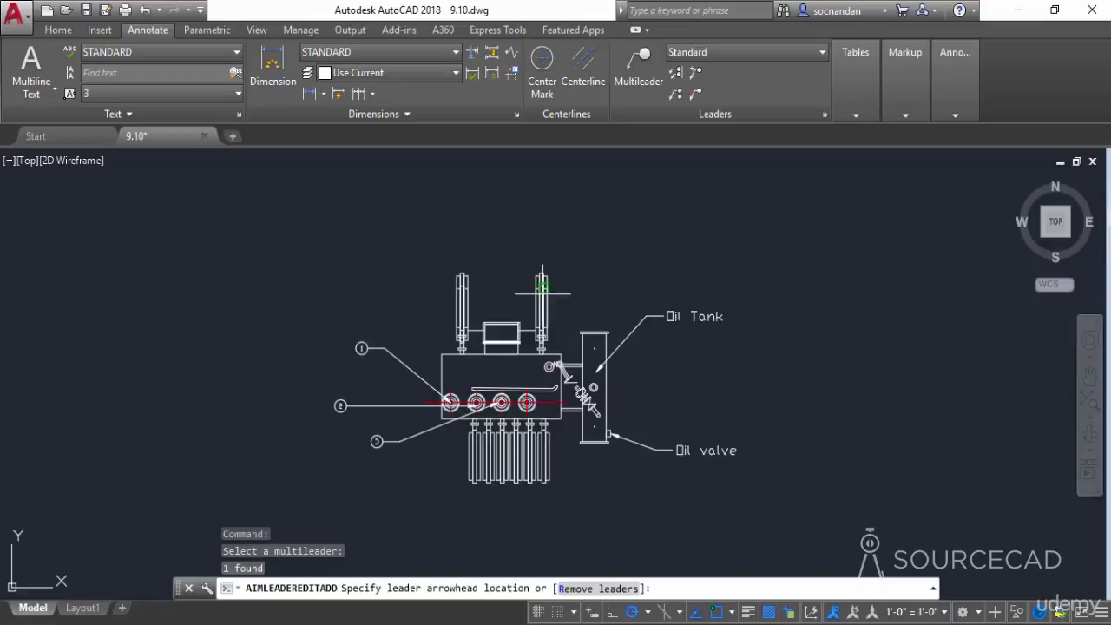
pyautogui.click(467, 300)
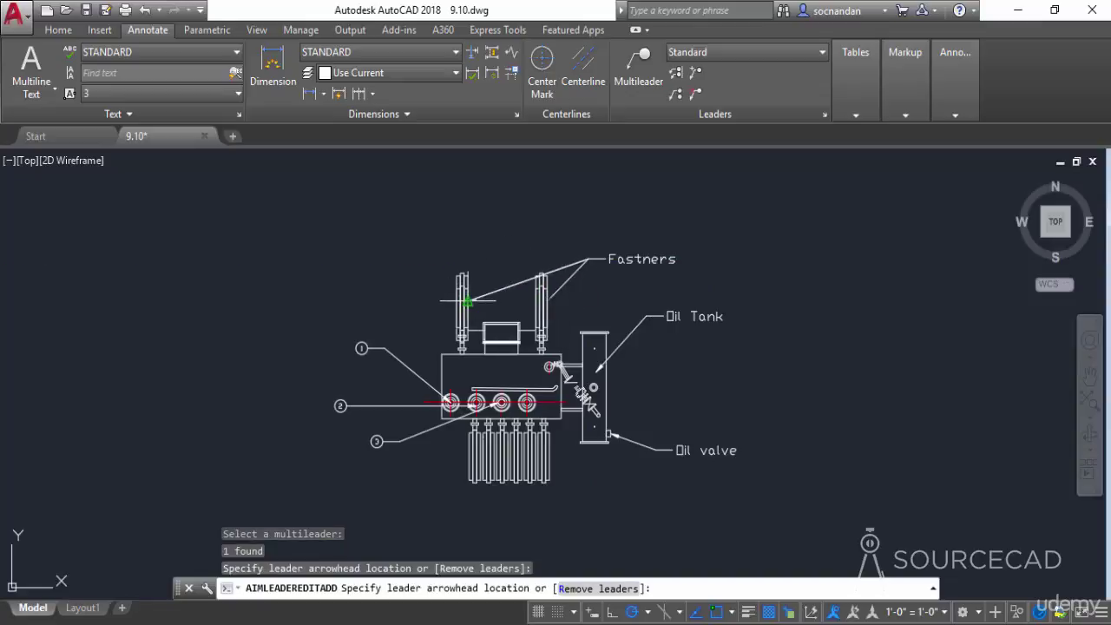
pyautogui.press('Return')
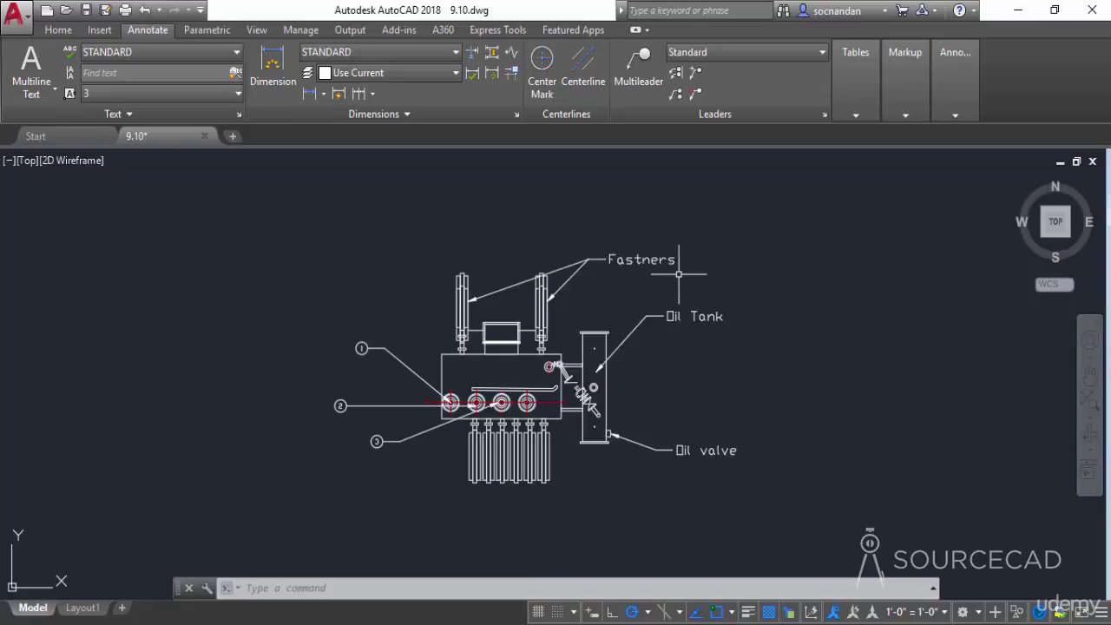
# Remove the leader pointing to the left fastener from the Fastners multileader
pyautogui.click(694, 96)
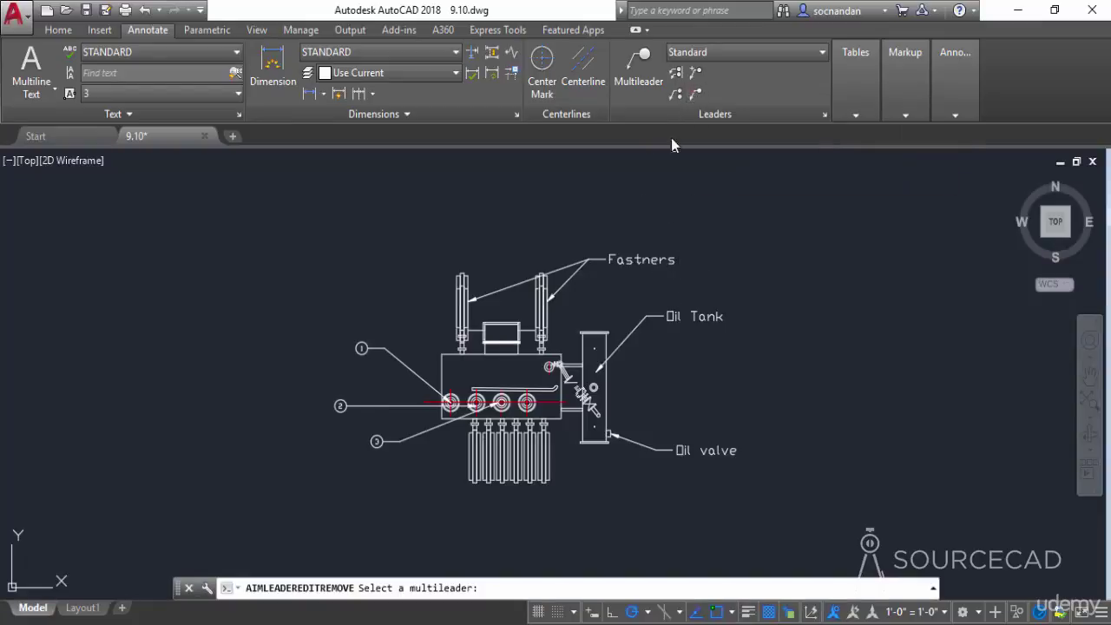
pyautogui.click(578, 263)
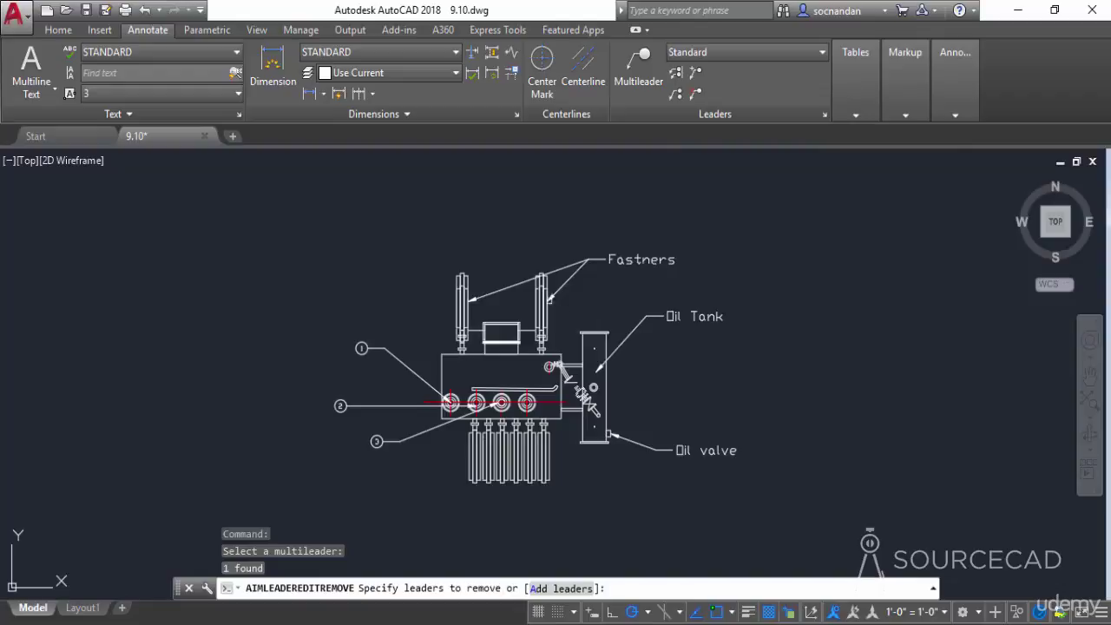
pyautogui.click(513, 285)
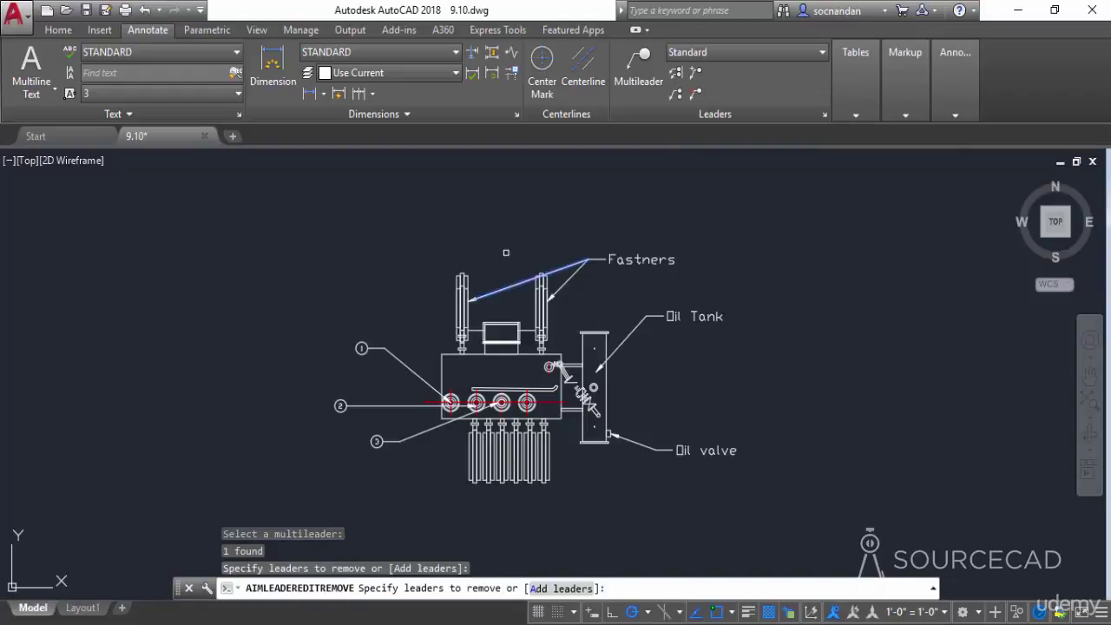
pyautogui.press('Return')
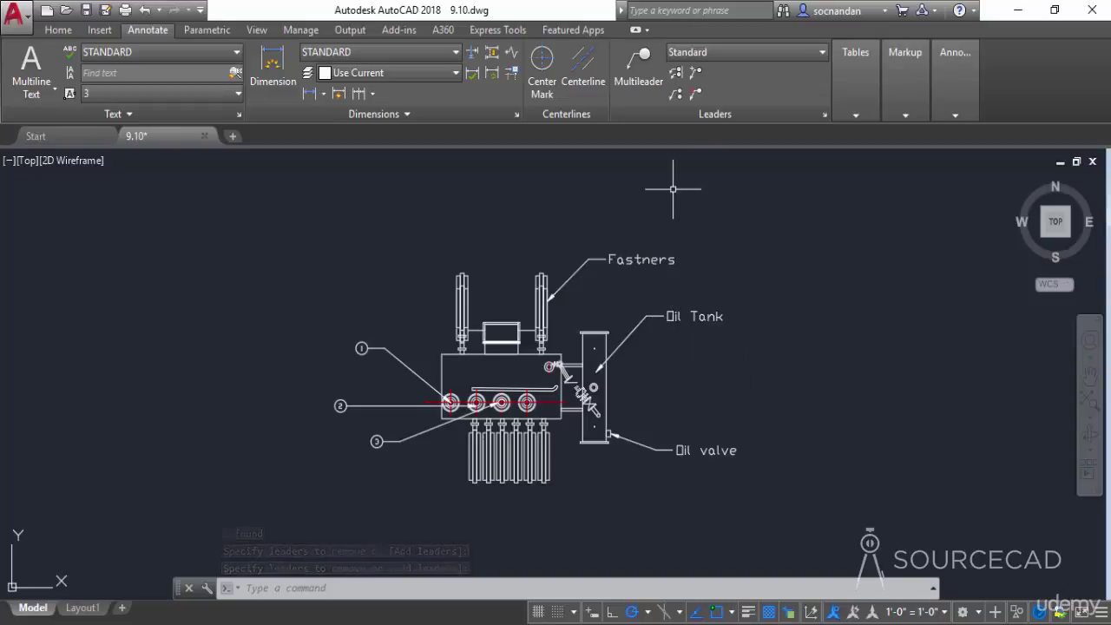
# Align the Fastners, Oil Tank and Oil valve multileaders to the Oil Tank multileader along a vertical direction
pyautogui.click(676, 75)
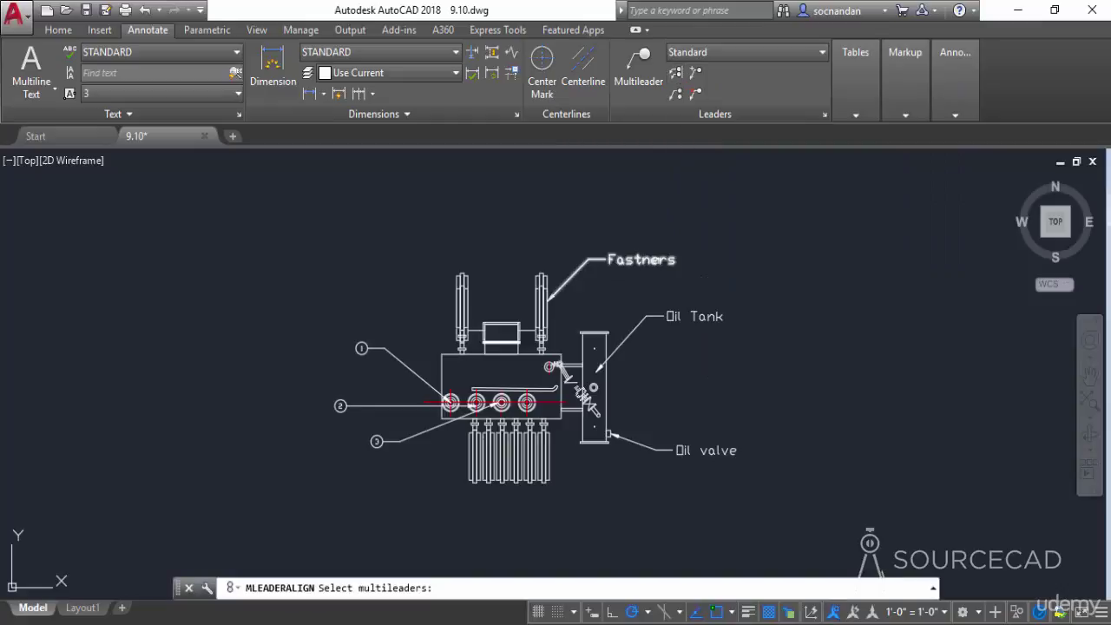
pyautogui.click(655, 261)
pyautogui.click(673, 316)
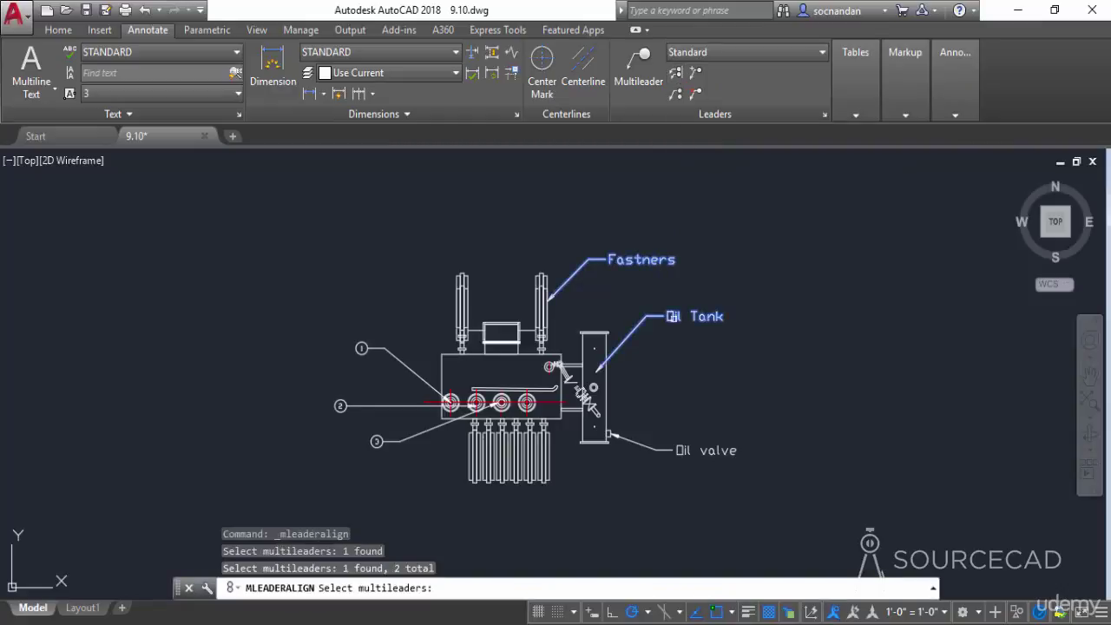
pyautogui.click(683, 449)
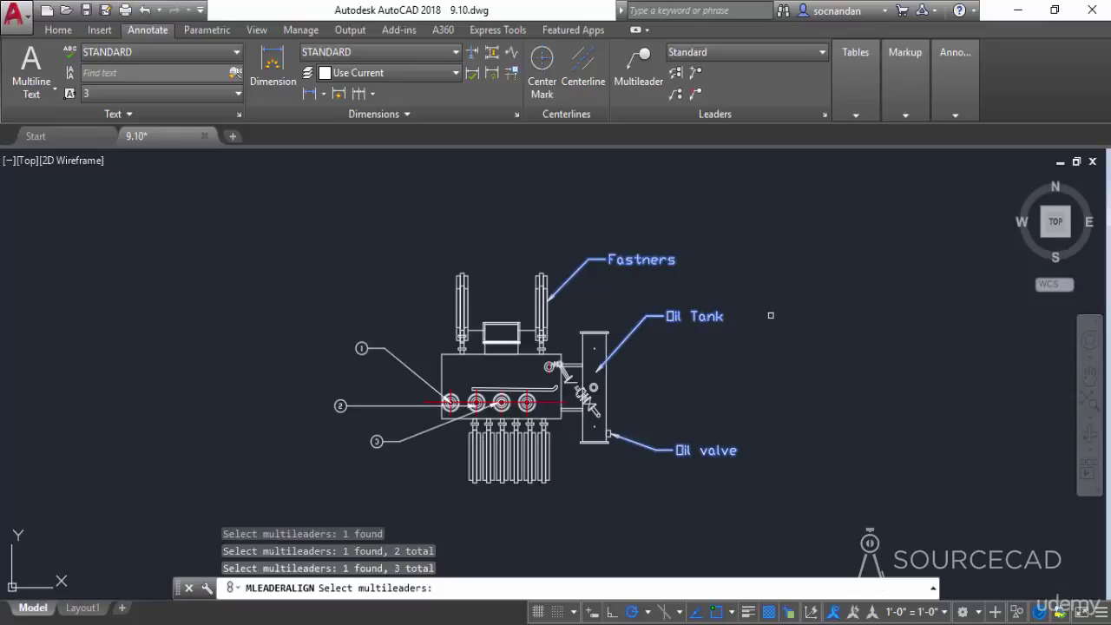
pyautogui.press('Return')
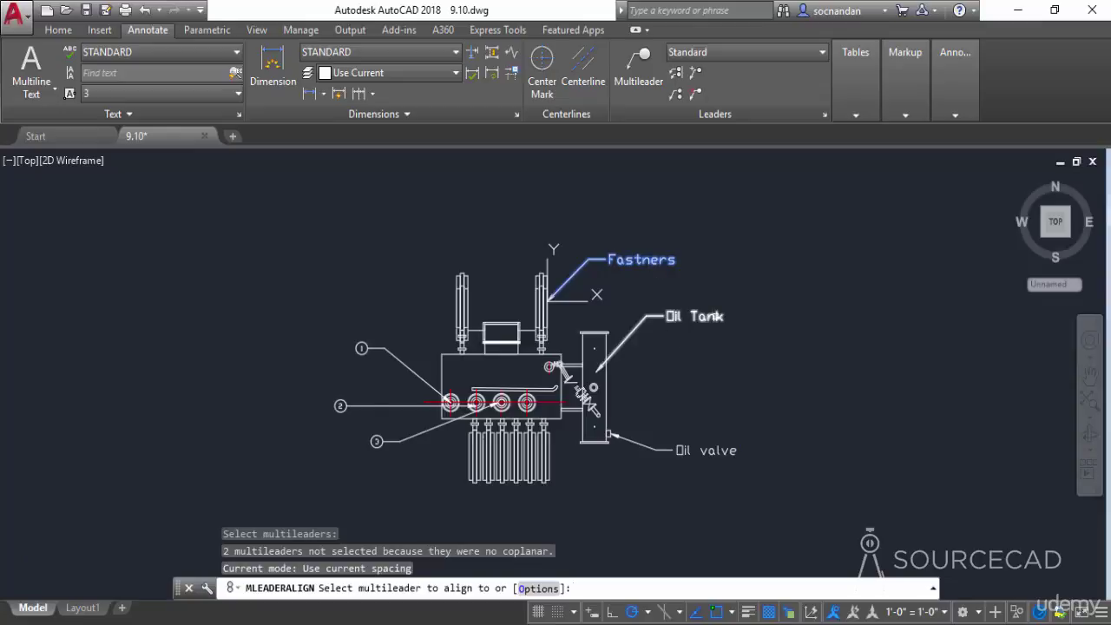
pyautogui.click(621, 341)
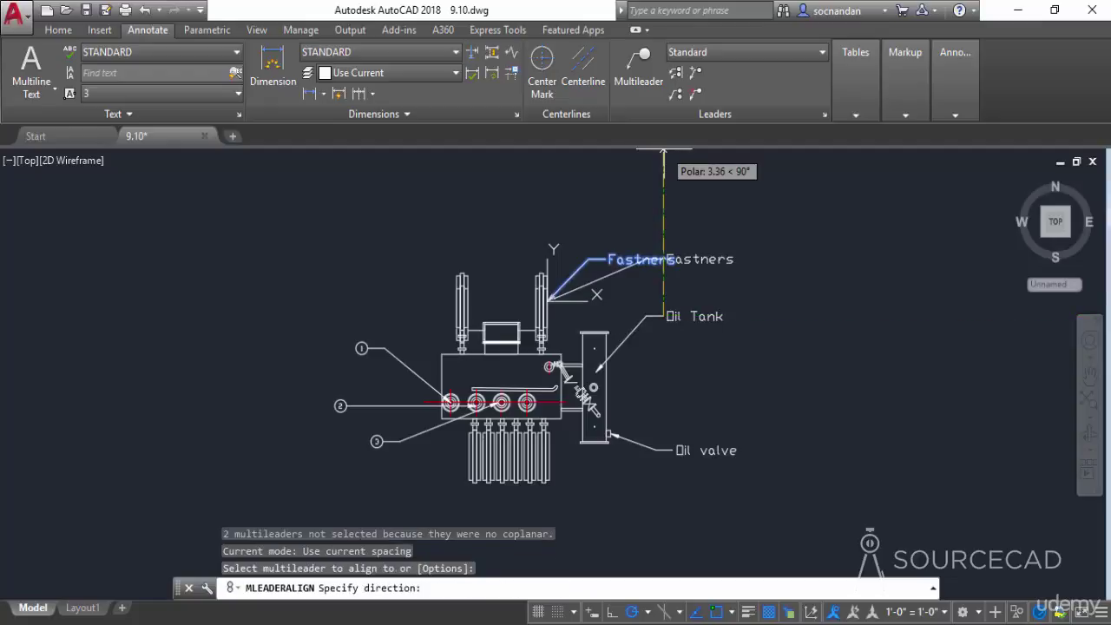
pyautogui.click(663, 150)
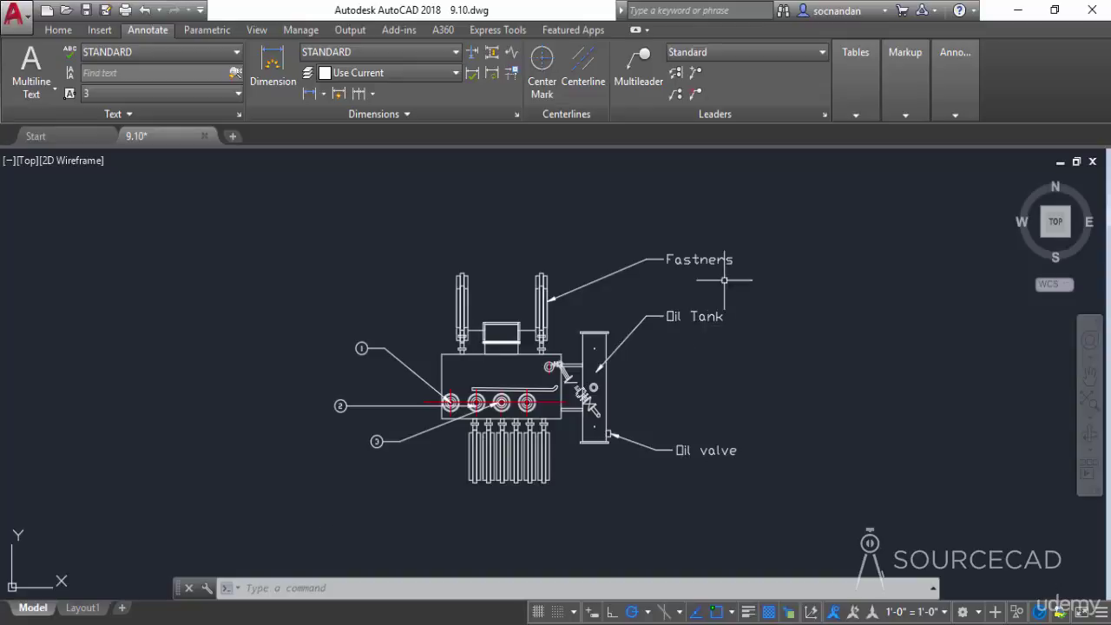
# Collect balloon multileaders 1, 2 and 3 into one horizontal row on a single leader, placed above and left of the transformer body
pyautogui.click(676, 96)
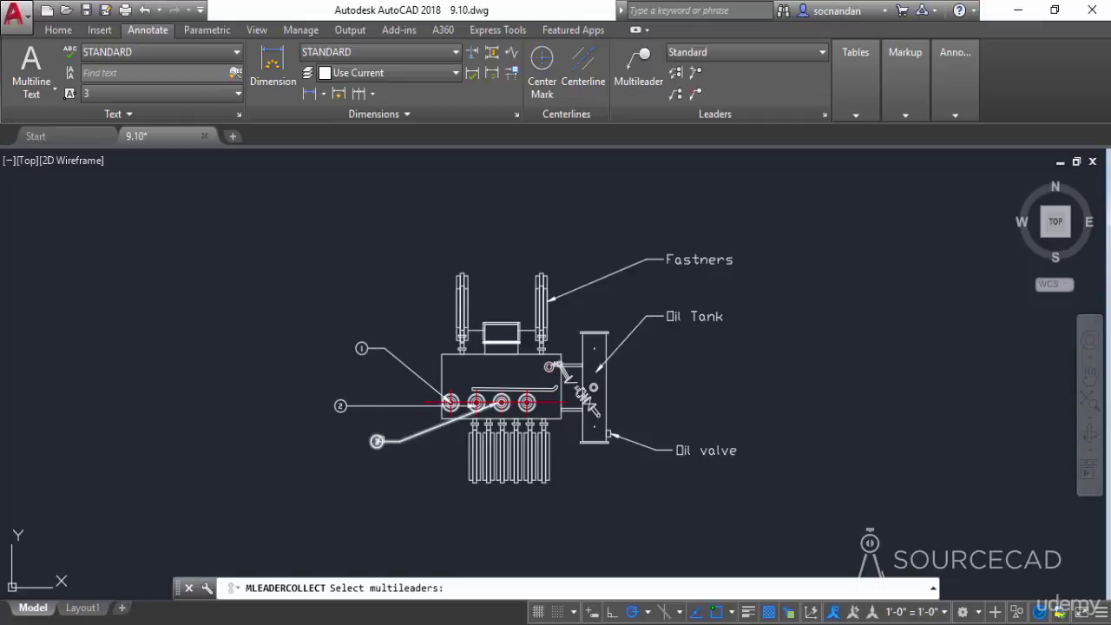
pyautogui.click(676, 99)
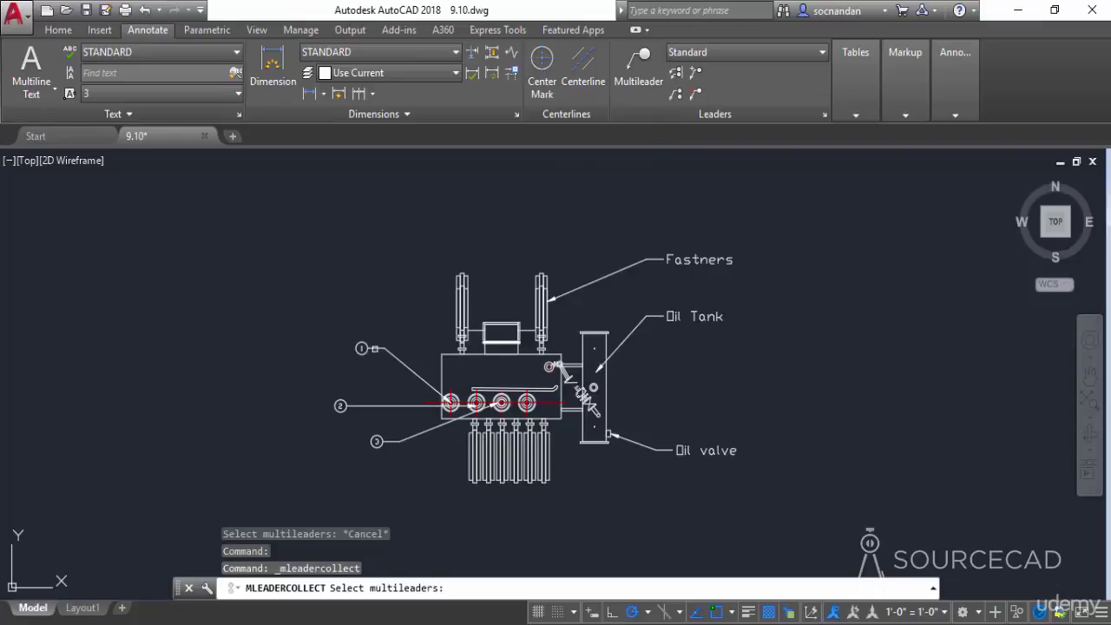
pyautogui.click(375, 348)
pyautogui.click(355, 407)
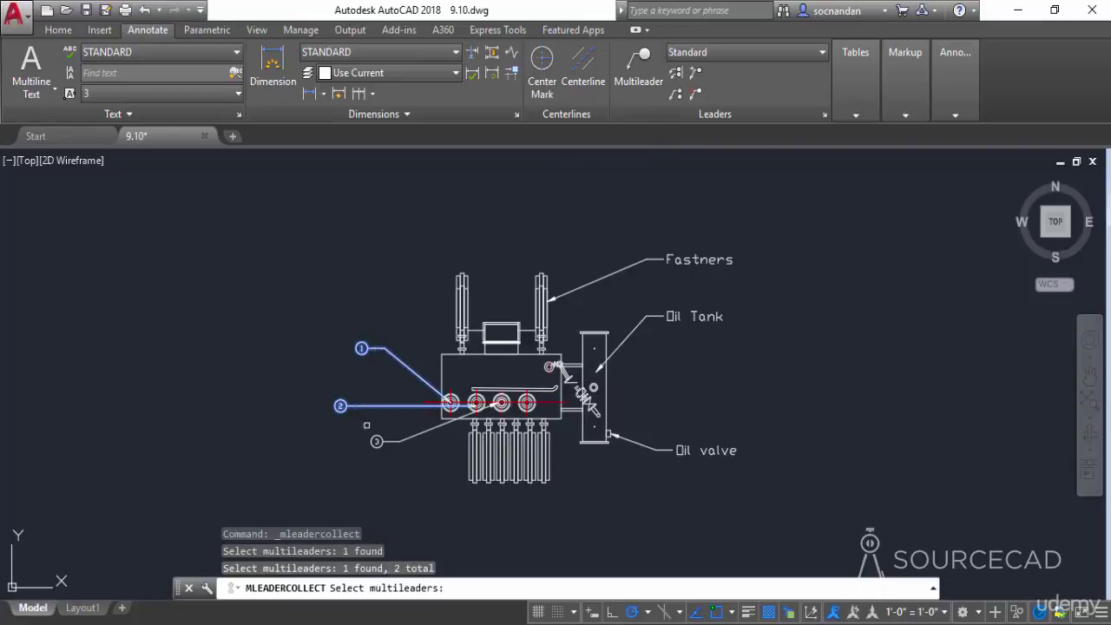
pyautogui.click(375, 440)
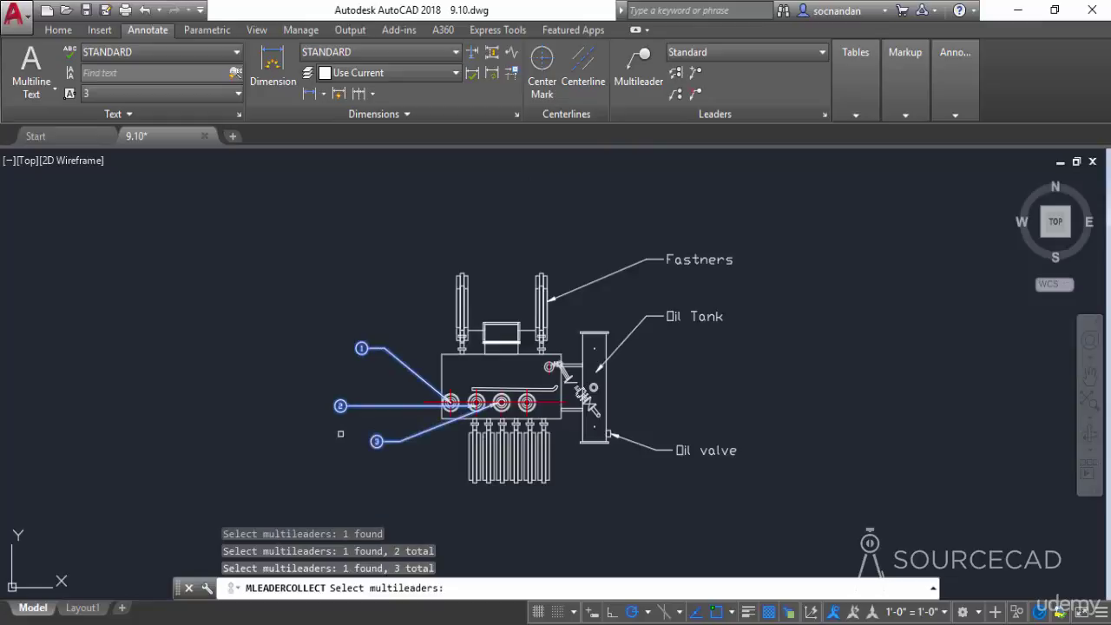
pyautogui.press('Return')
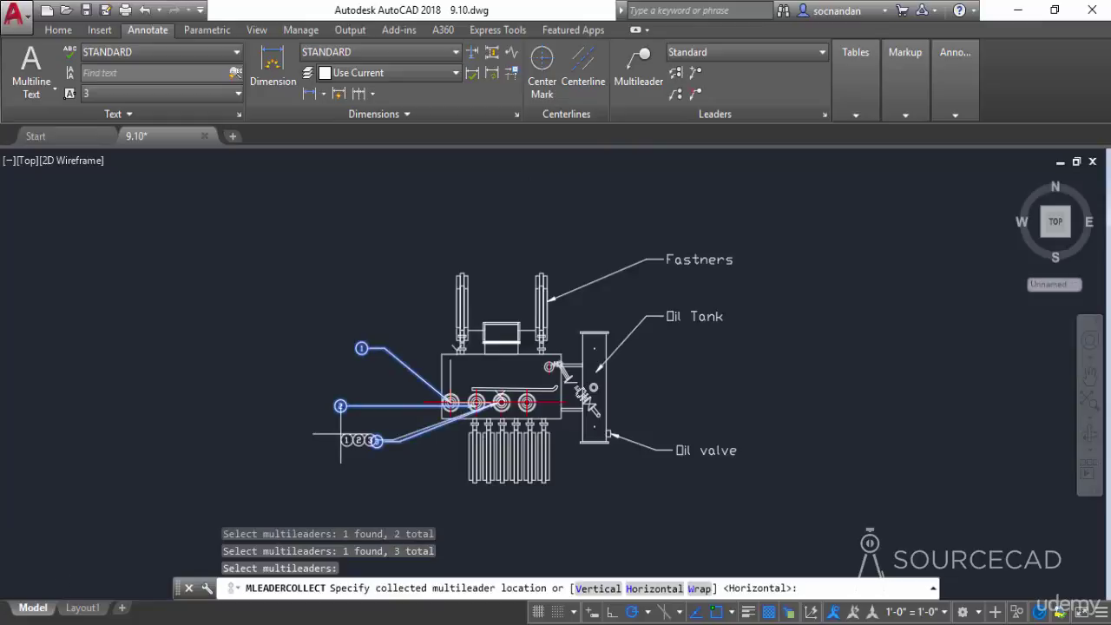
pyautogui.click(315, 310)
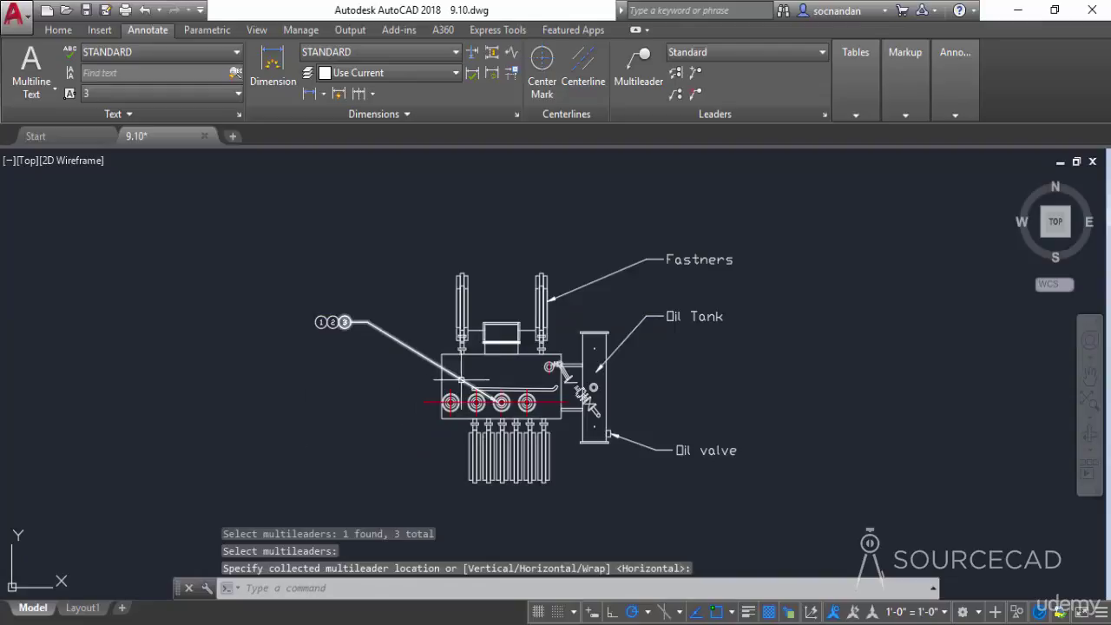
# Stretch the collected multileader's arrowhead from the third circle to the centre of the leftmost circle on the transformer body
pyautogui.click(463, 380)
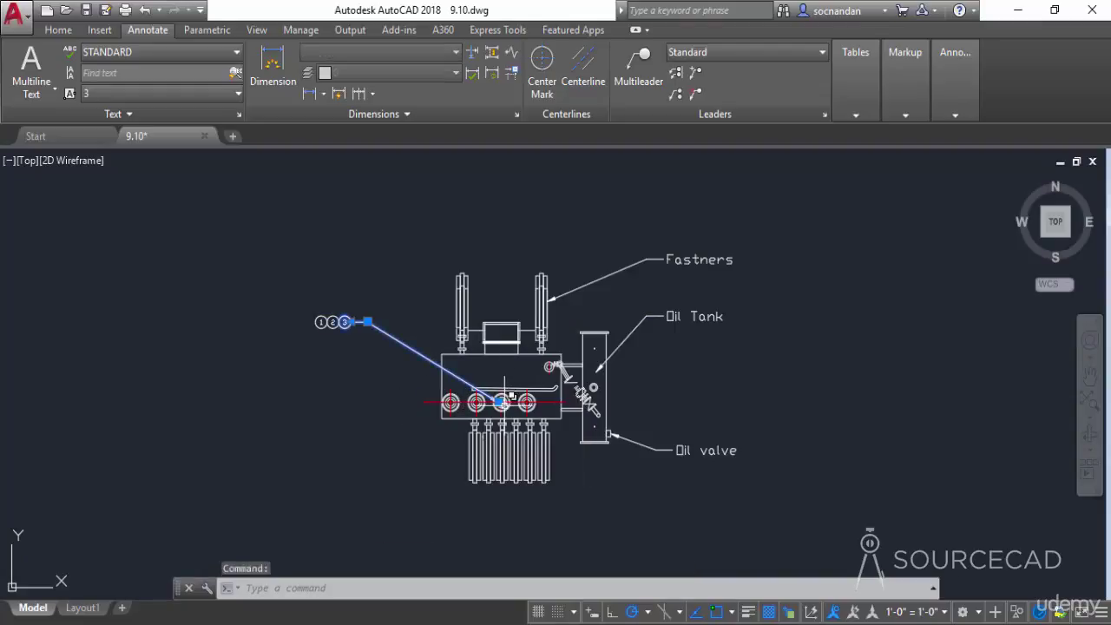
pyautogui.click(501, 402)
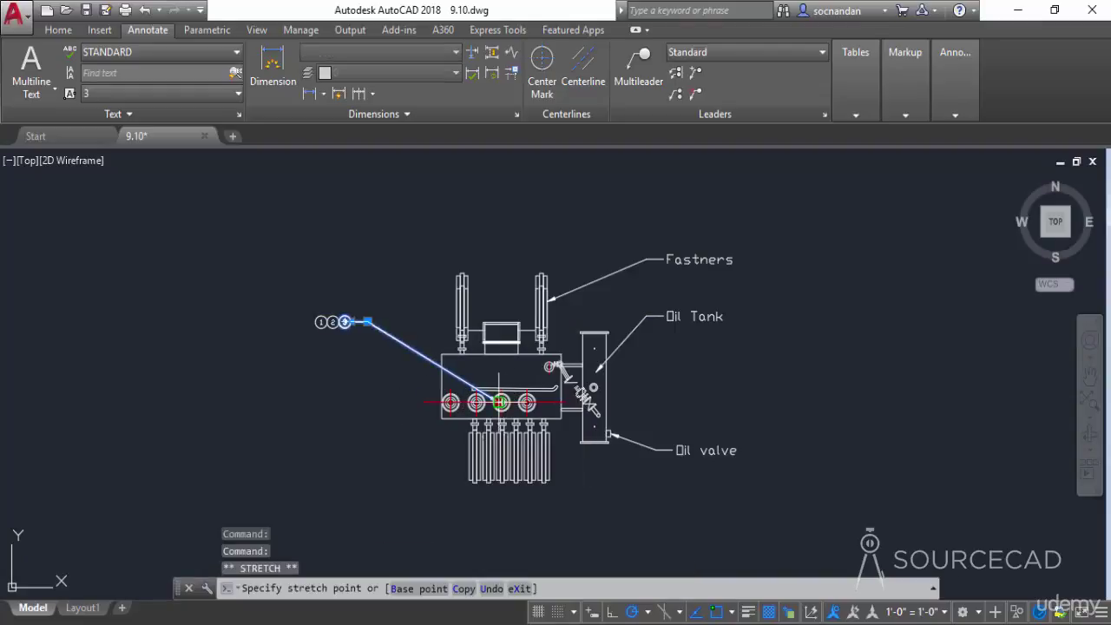
pyautogui.click(450, 402)
pyautogui.press('Escape')
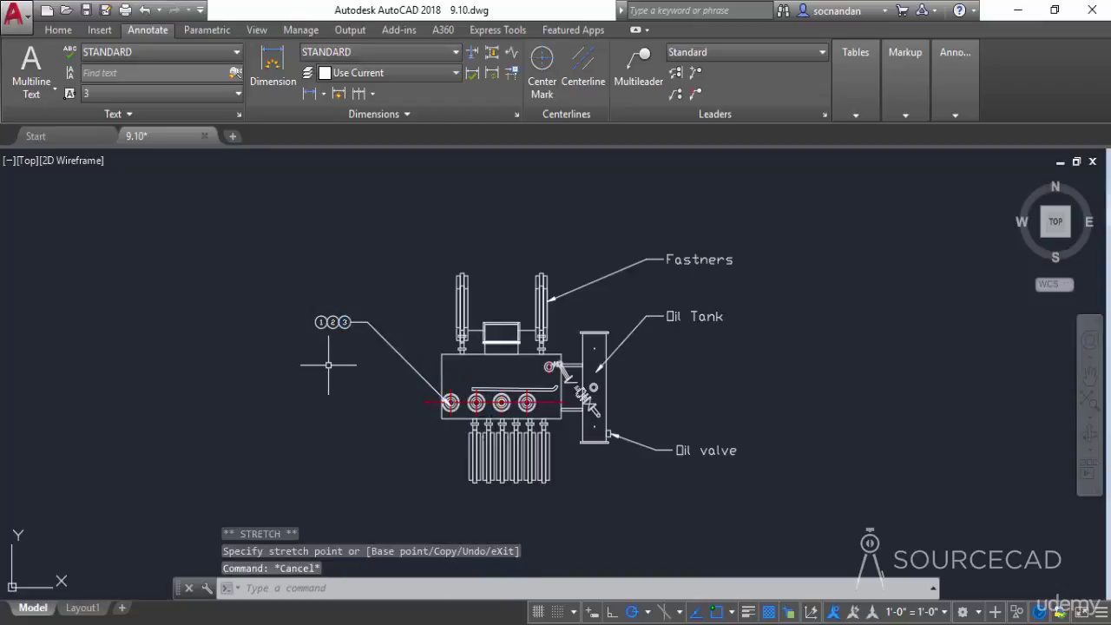